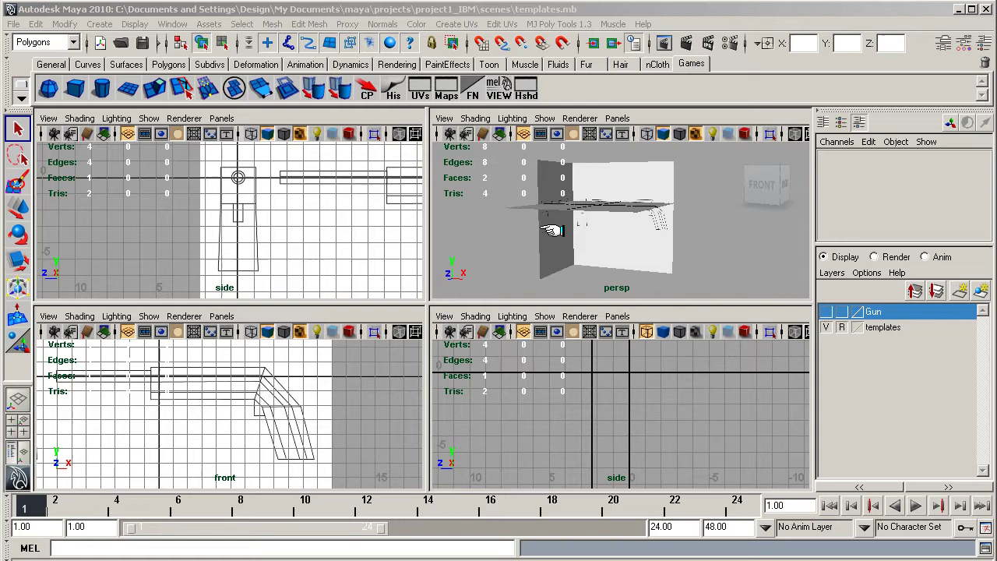
# Step: Select and deselect pCylinder1, then dolly and tumble the perspective view around the gun
pyautogui.moveTo(590, 234); pyautogui.dragTo(790, 234, button='right')
pyautogui.click(604, 238)
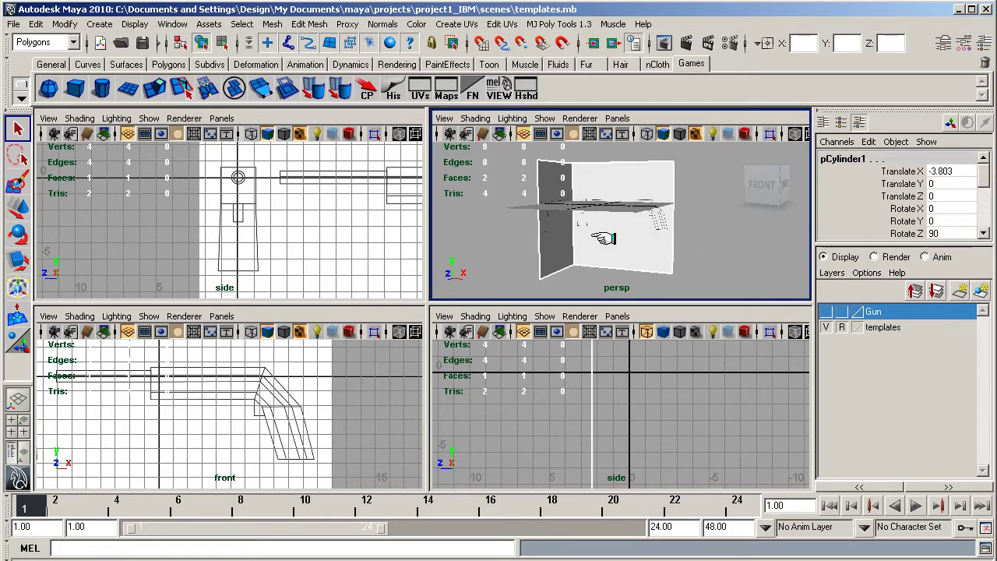
pyautogui.click(702, 236)
pyautogui.keyDown('alt'); pyautogui.moveTo(607, 237); pyautogui.dragTo(787, 242, button='right'); pyautogui.keyUp('alt')
pyautogui.moveTo(787, 241)
pyautogui.keyDown('alt'); pyautogui.mouseDown()
pyautogui.moveTo(690, 222)
pyautogui.moveTo(756, 229)
pyautogui.moveTo(558, 251)
pyautogui.moveTo(583, 230)
pyautogui.moveTo(527, 239)
pyautogui.moveTo(735, 240)
pyautogui.moveTo(540, 235)
pyautogui.moveTo(701, 234)
pyautogui.moveTo(546, 233)
pyautogui.moveTo(668, 218)
pyautogui.moveTo(658, 240)
pyautogui.mouseUp(); pyautogui.keyUp('alt')
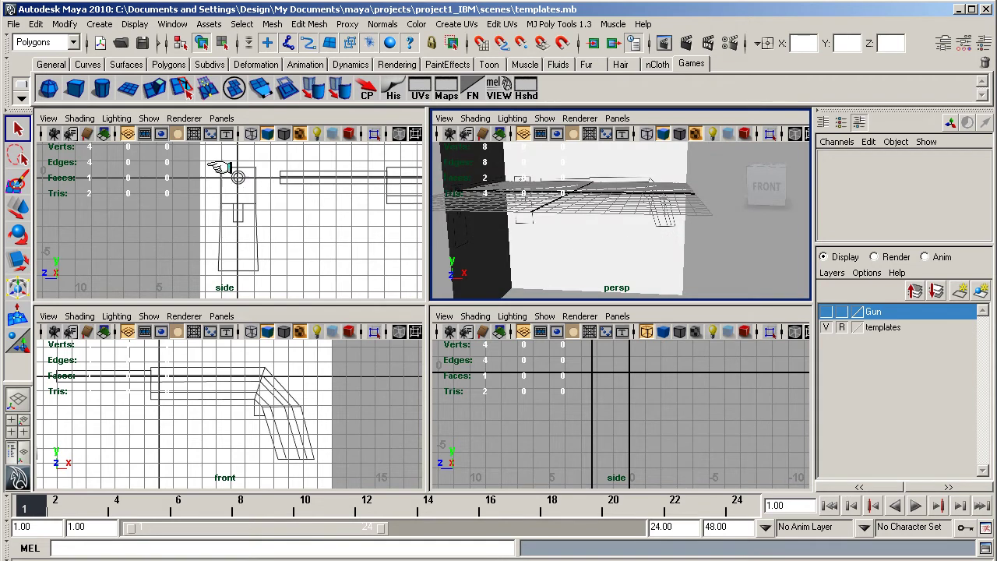
pyautogui.click(169, 25)
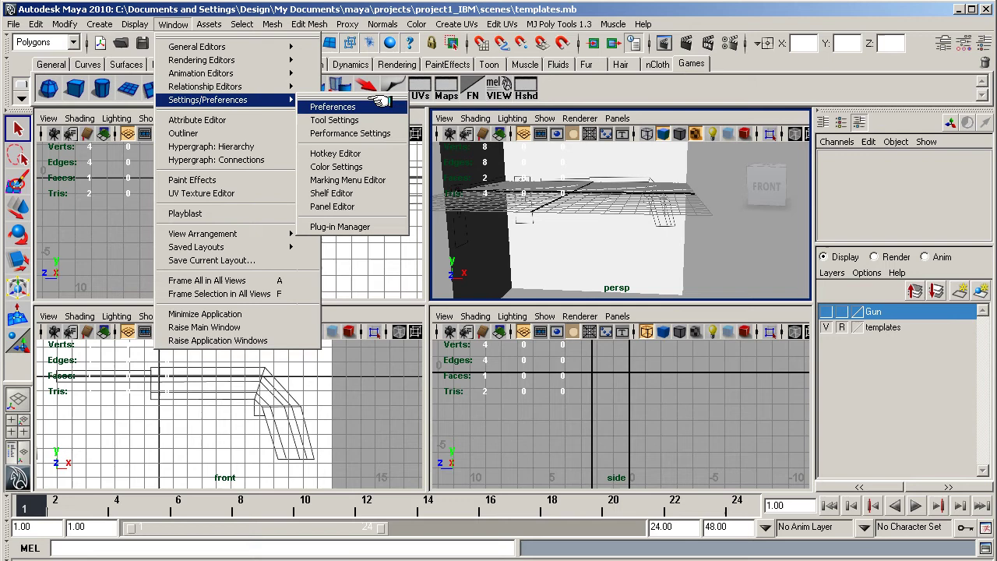
pyautogui.moveTo(210, 100)
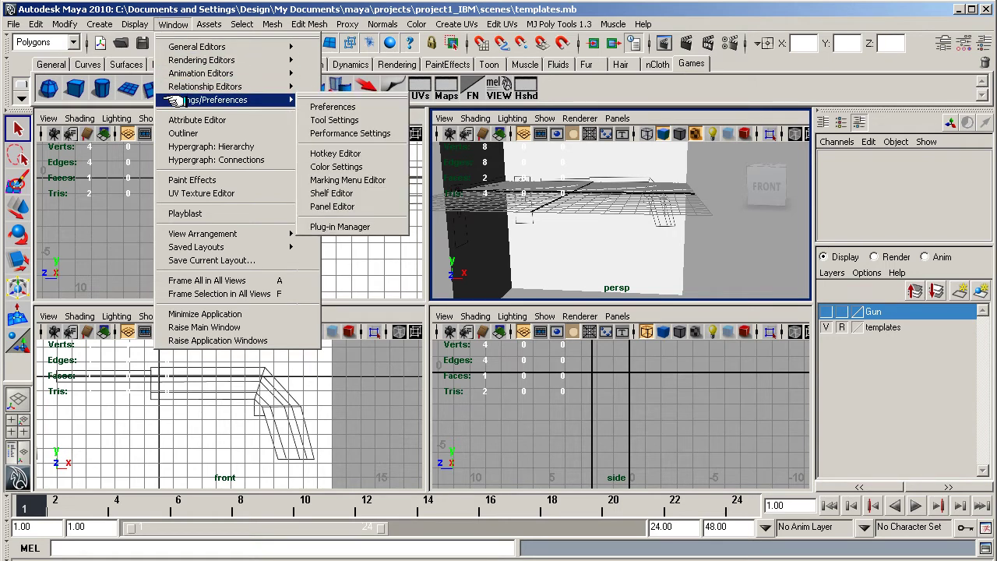
# Step: Enable Crease edges highlighting under Display > Polygons in Preferences
pyautogui.click(355, 107)
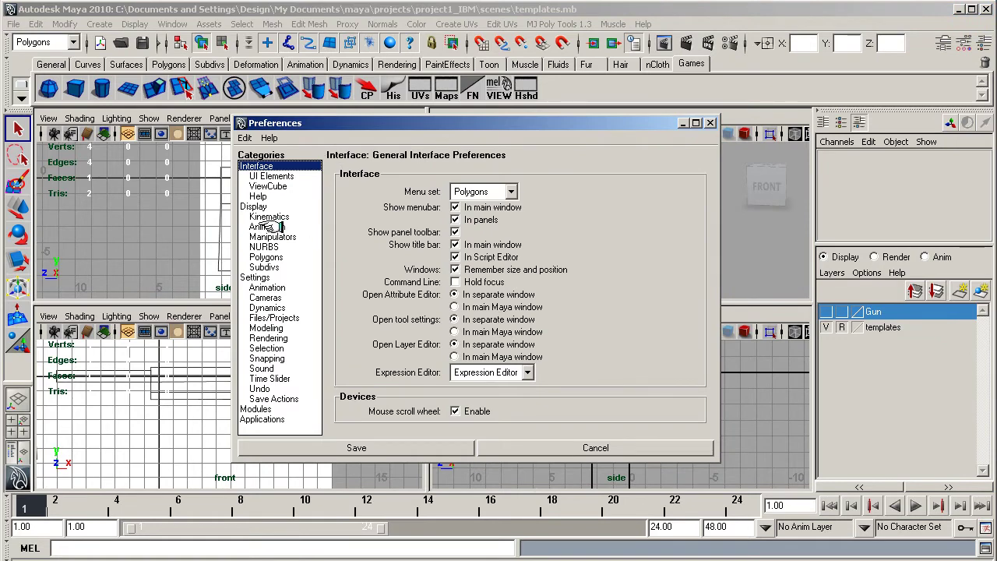
pyautogui.click(258, 207)
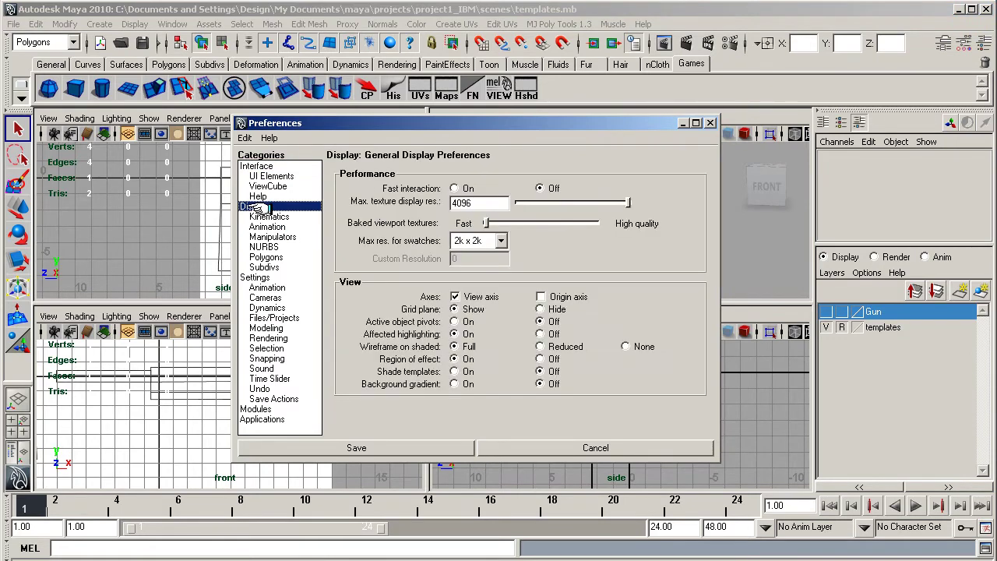
pyautogui.click(265, 257)
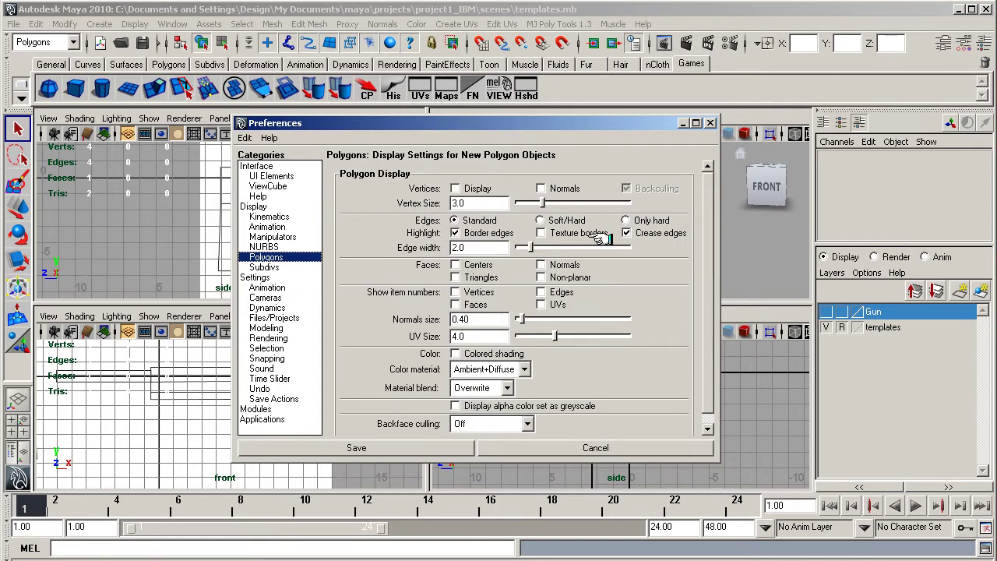
pyautogui.click(627, 233)
# Step: Review the Animation, Settings, Undo, Modeling and Applications preference pages
pyautogui.click(265, 288)
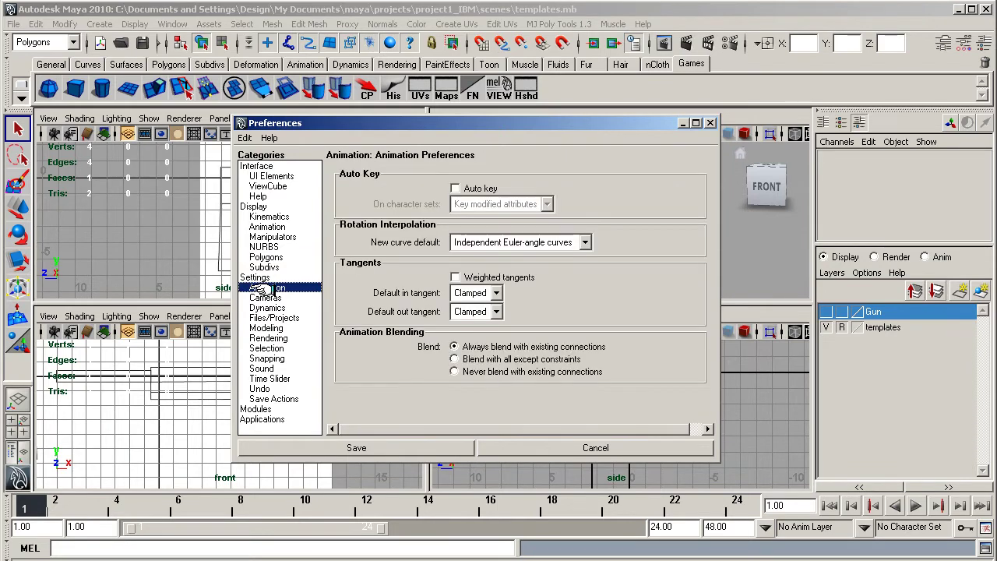
pyautogui.click(265, 276)
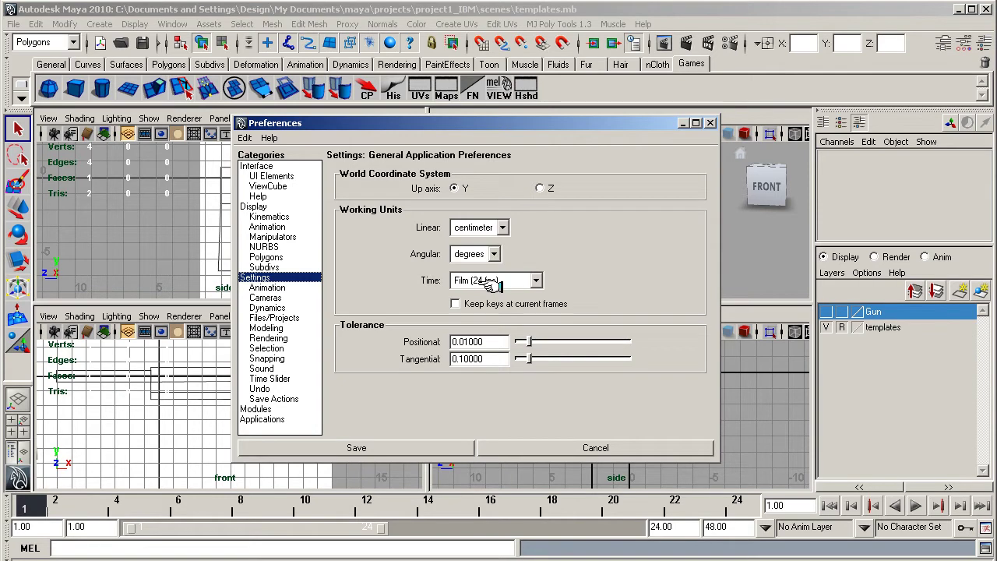
pyautogui.click(274, 288)
pyautogui.click(261, 278)
pyautogui.click(261, 388)
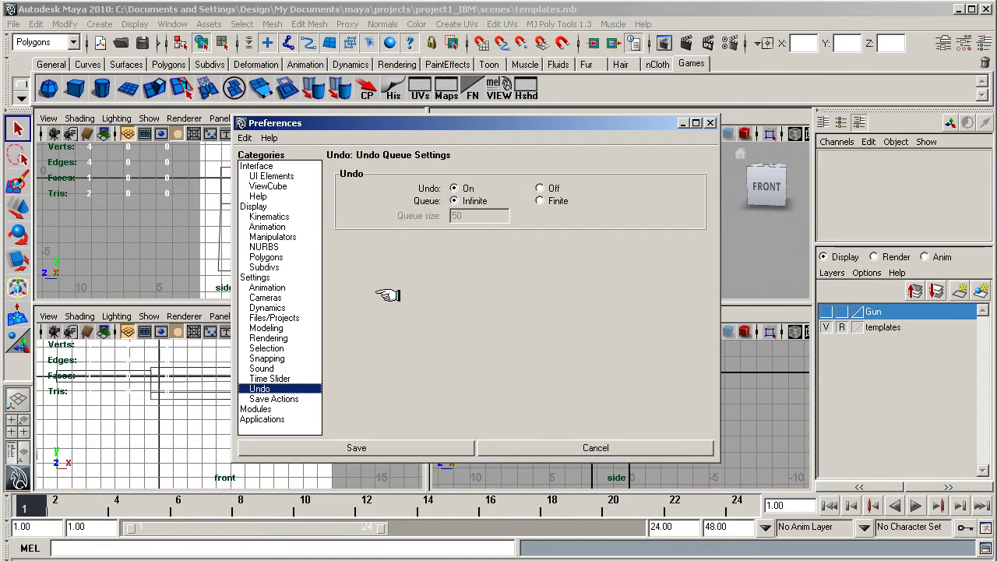
pyautogui.click(264, 328)
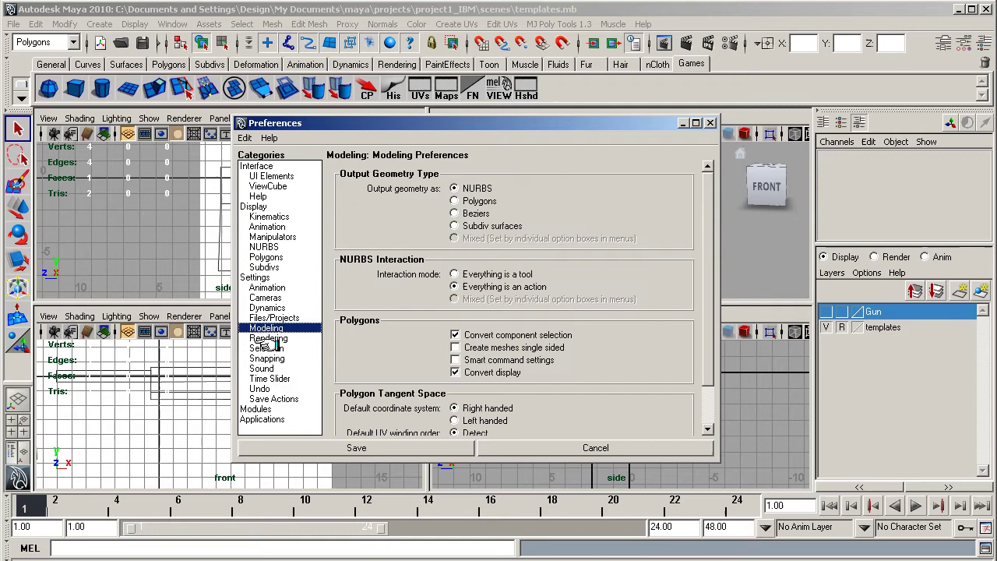
pyautogui.click(262, 419)
# Step: Inspect the Photoshop CS3 image viewing and editing paths, then go to the UI Elements page
pyautogui.click(257, 409)
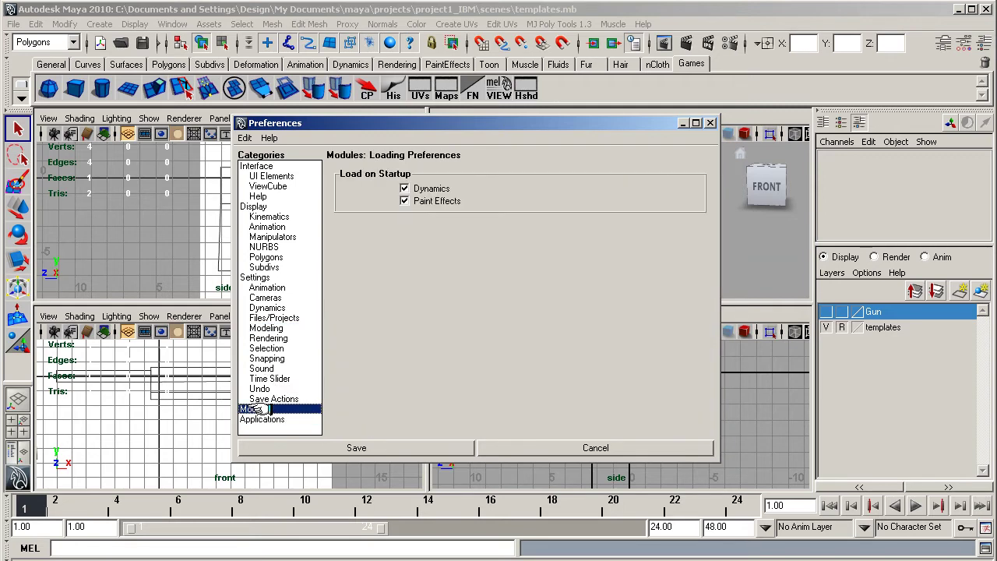
pyautogui.click(259, 419)
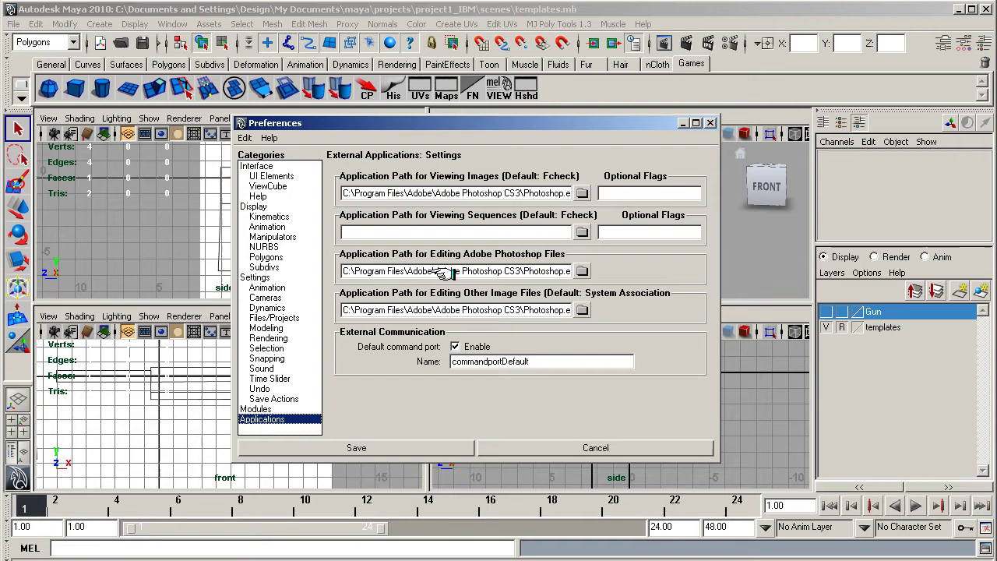
pyautogui.moveTo(366, 271); pyautogui.dragTo(585, 272)
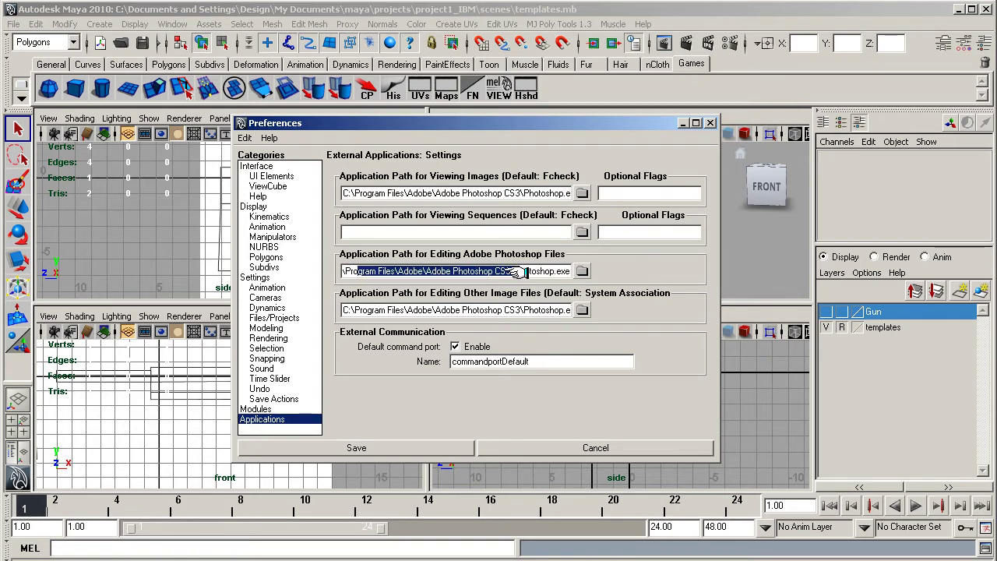
pyautogui.moveTo(373, 310); pyautogui.dragTo(581, 310)
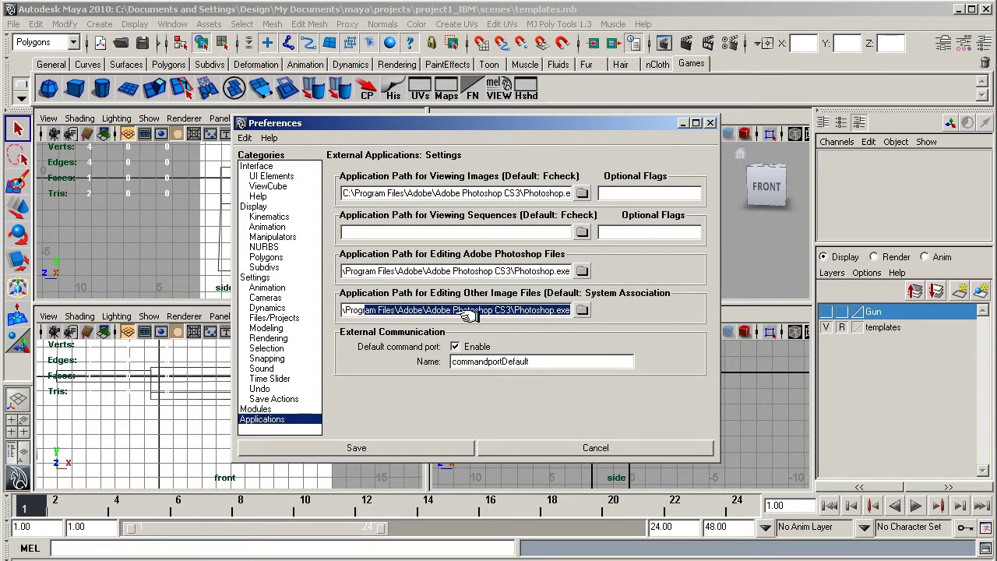
pyautogui.click(354, 311)
pyautogui.moveTo(355, 310); pyautogui.dragTo(483, 310)
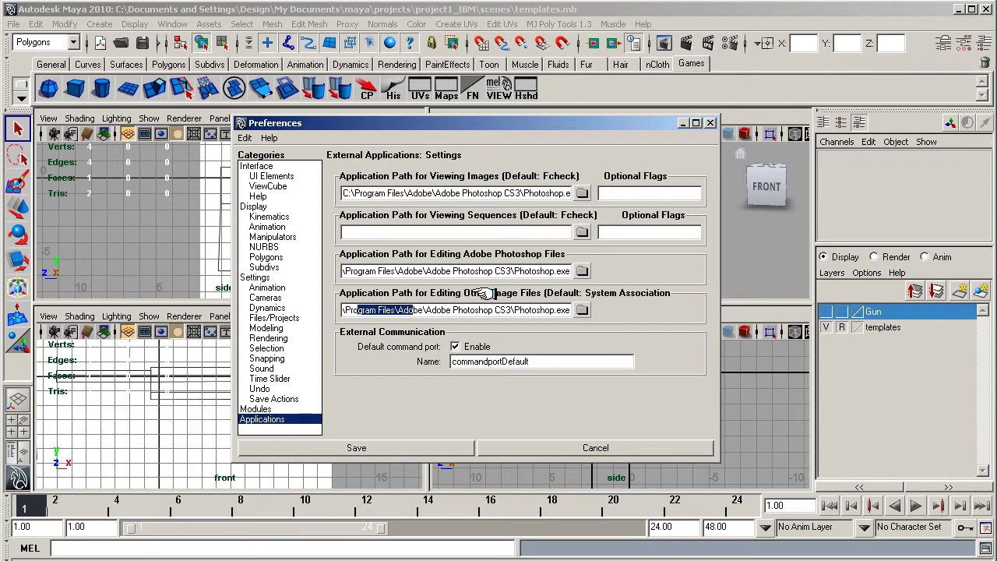
pyautogui.moveTo(379, 194)
pyautogui.mouseDown()
pyautogui.moveTo(498, 193)
pyautogui.moveTo(455, 193)
pyautogui.mouseUp()
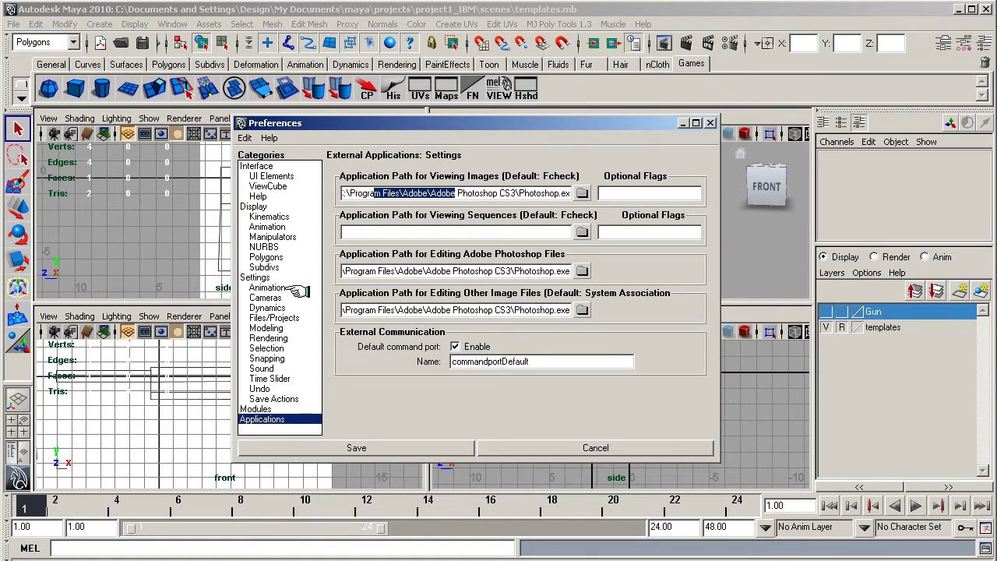
pyautogui.click(267, 187)
pyautogui.click(276, 175)
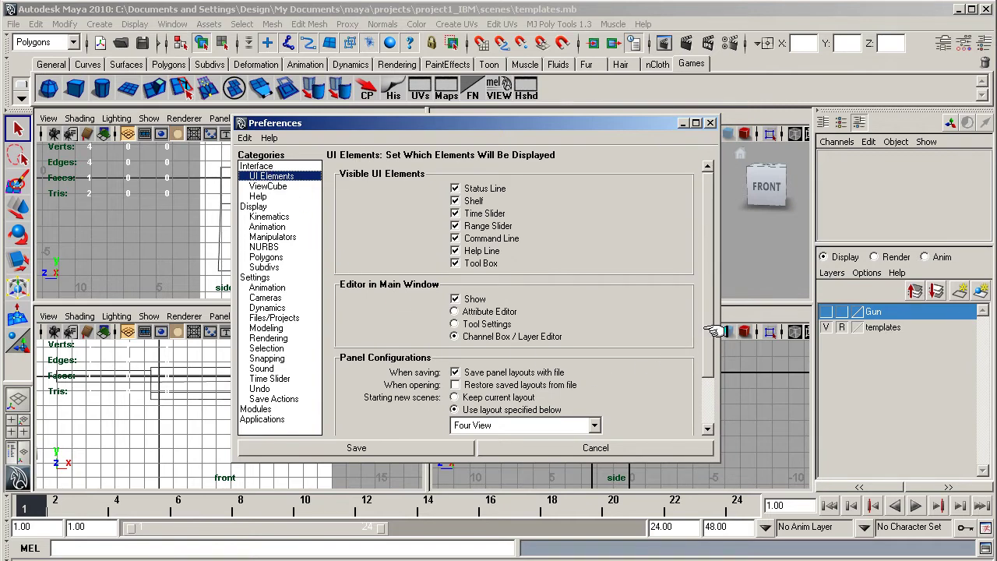
# Step: Browse the Kinematics, ViewCube and Display pages, then save and close Preferences
pyautogui.moveTo(706, 336)
pyautogui.mouseDown()
pyautogui.moveTo(705, 414)
pyautogui.moveTo(706, 261)
pyautogui.mouseUp()
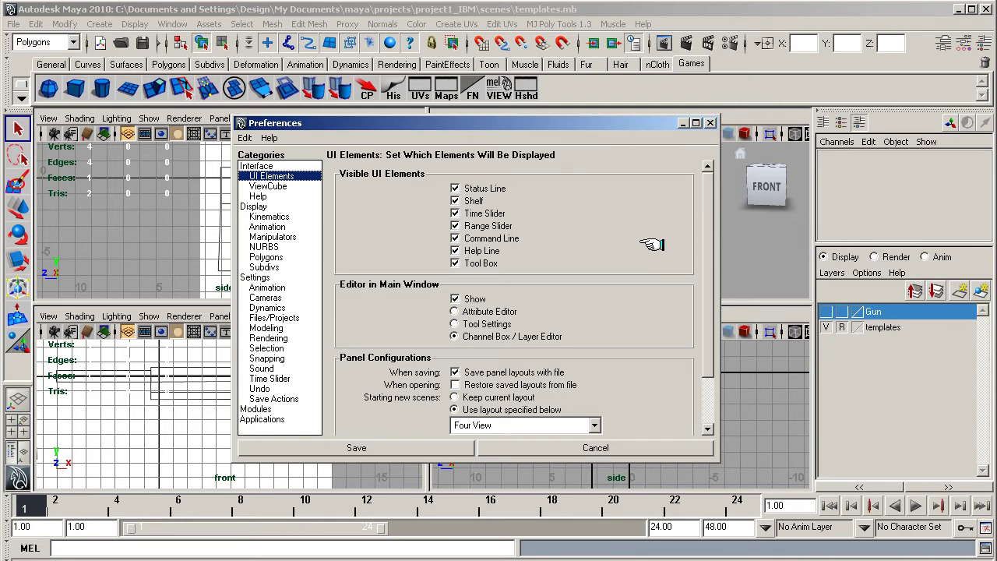
pyautogui.click(269, 227)
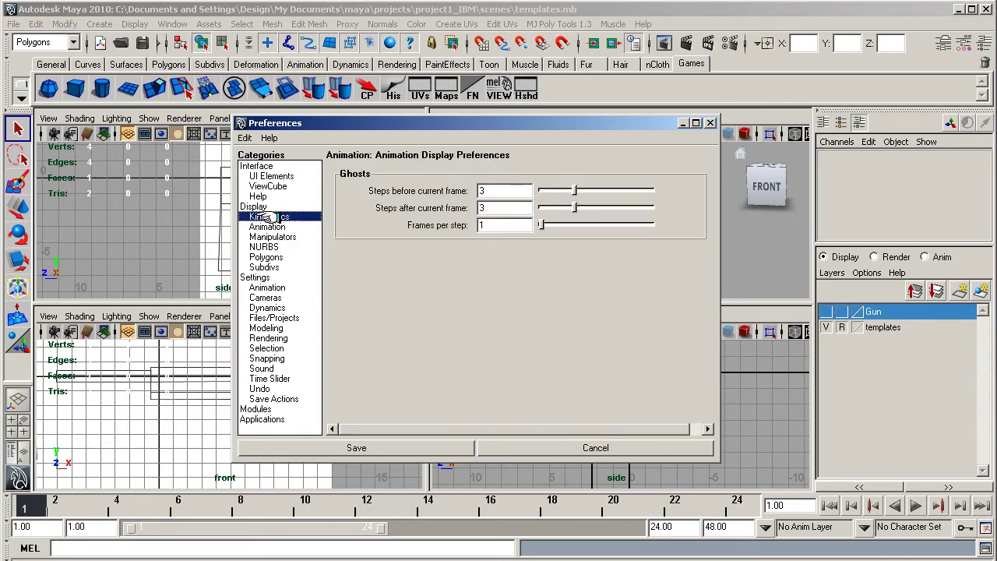
pyautogui.click(268, 216)
pyautogui.click(258, 187)
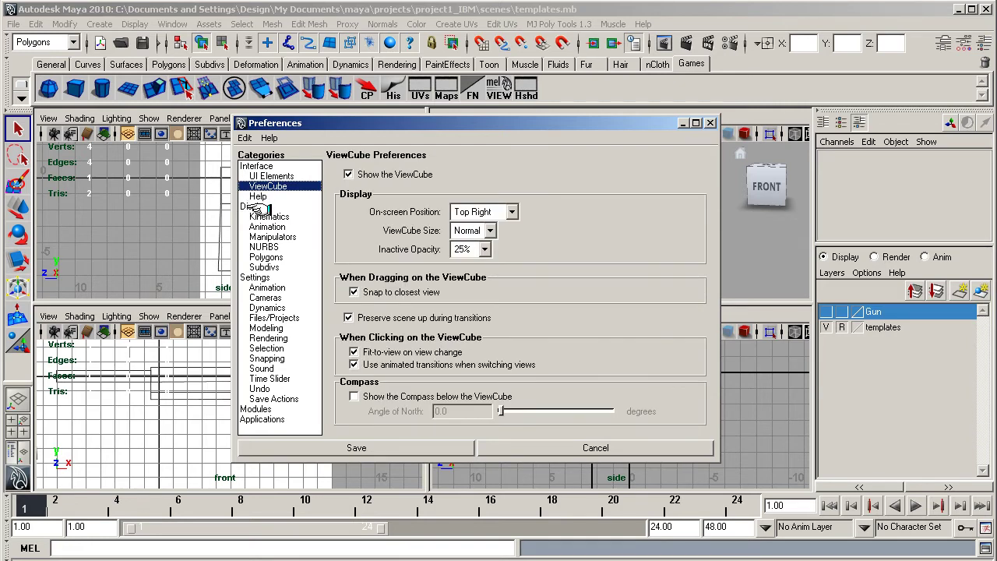
pyautogui.click(254, 207)
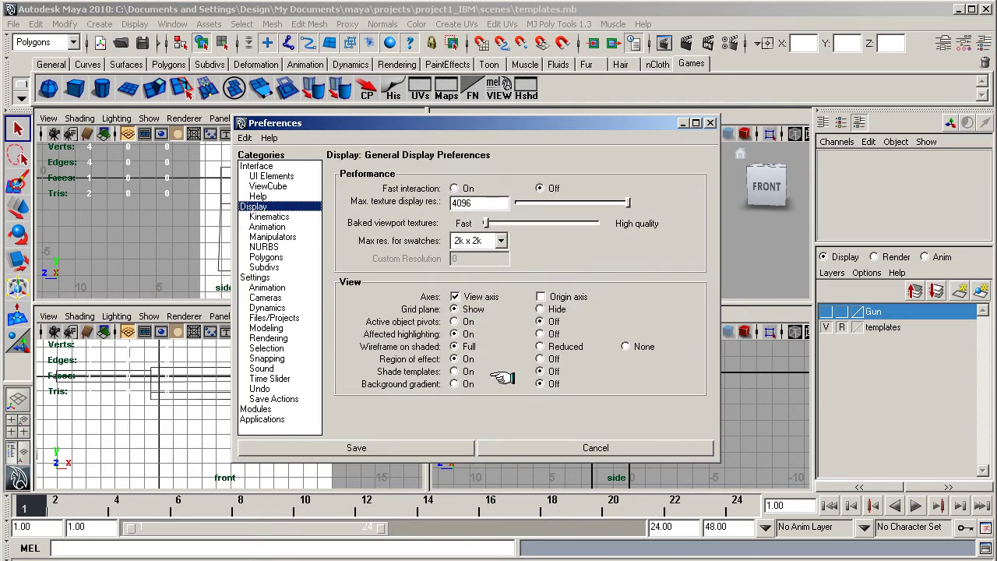
pyautogui.click(407, 447)
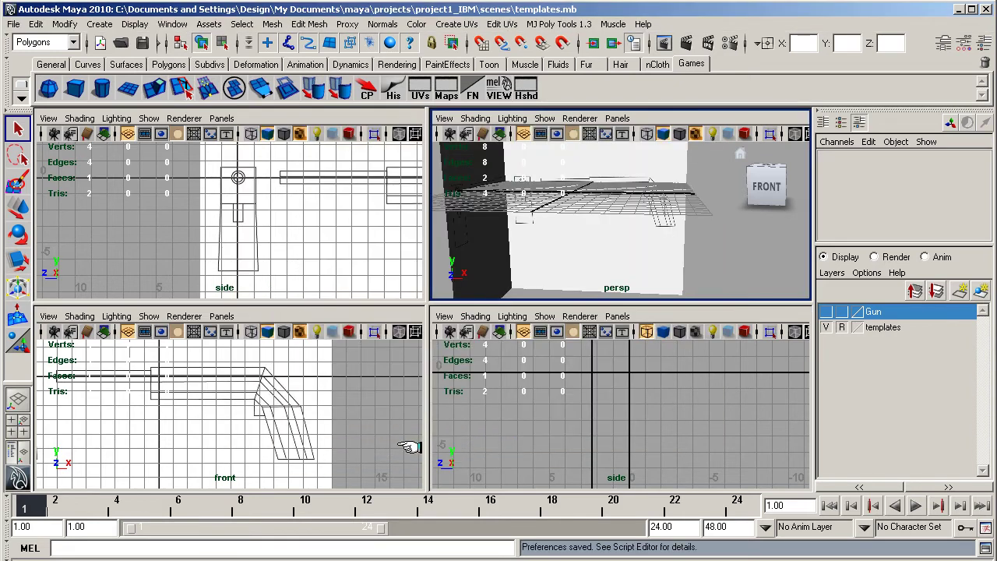
# Step: Save the preferences again using File > Save Preferences
pyautogui.click(14, 23)
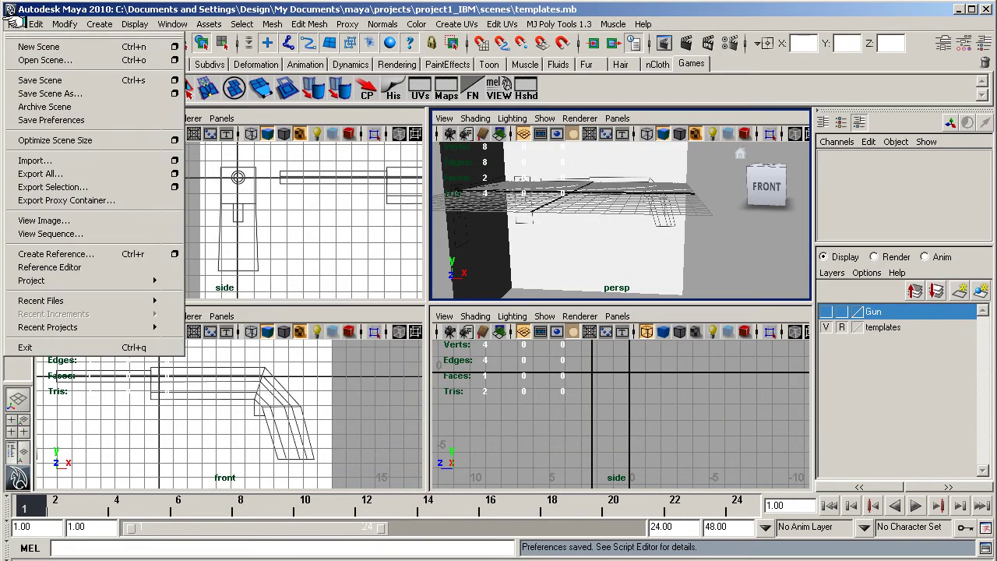
pyautogui.click(51, 120)
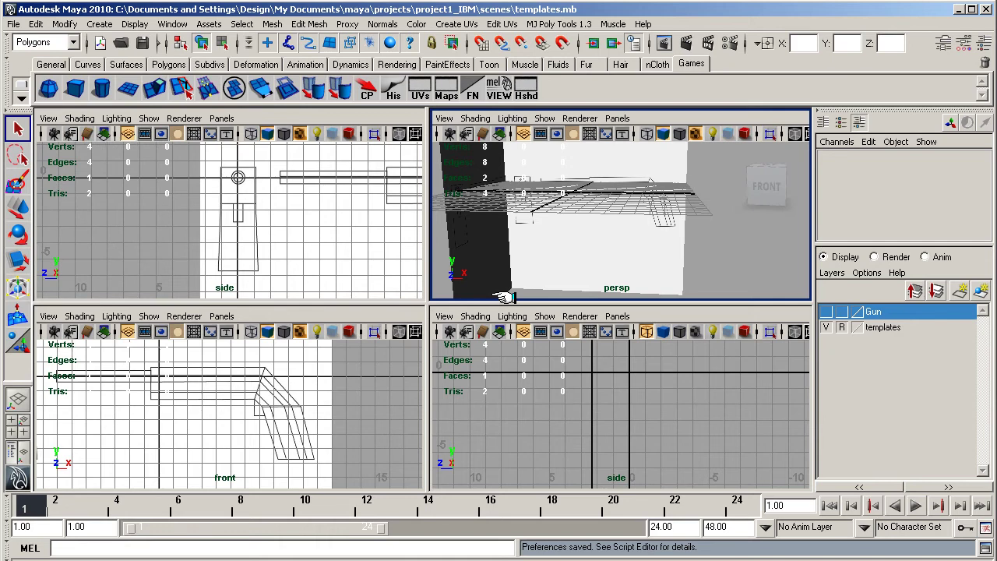